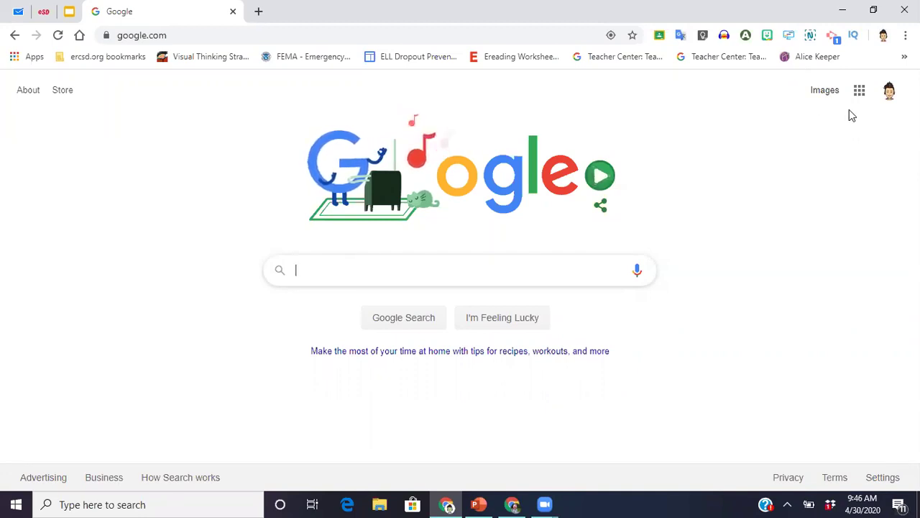
# - Open Google Classroom from the Google apps grid on the Google homepage
pyautogui.click(859, 91)
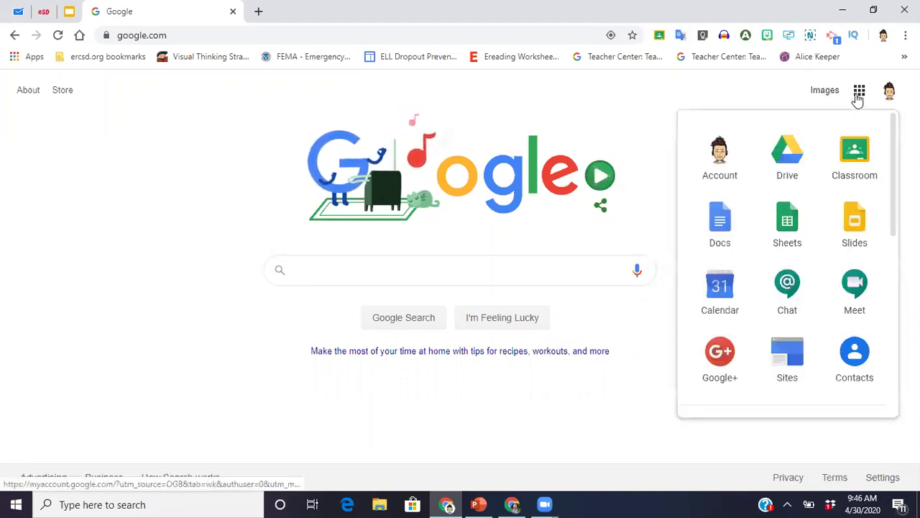
pyautogui.click(635, 103)
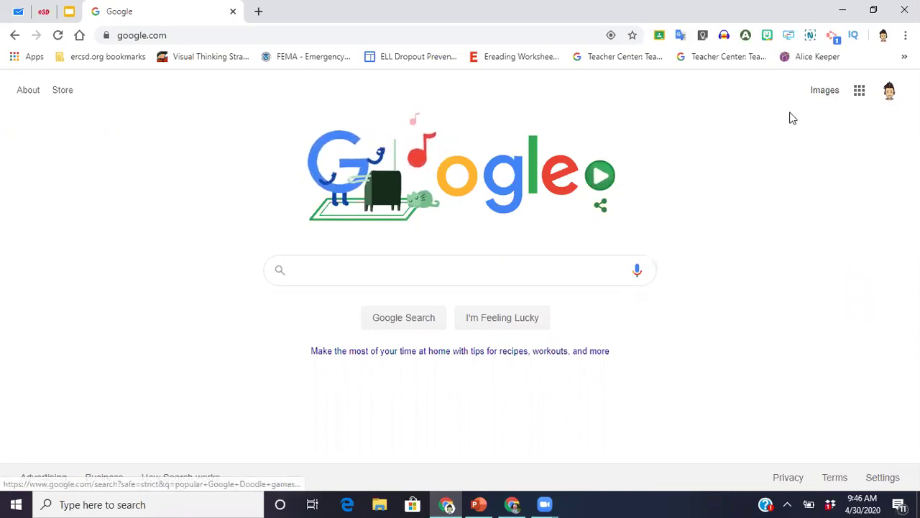
pyautogui.click(858, 95)
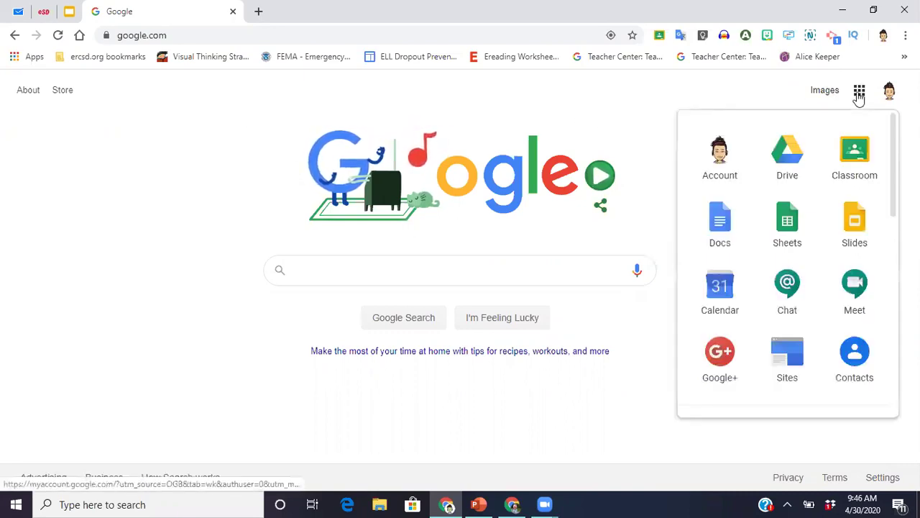
pyautogui.click(856, 162)
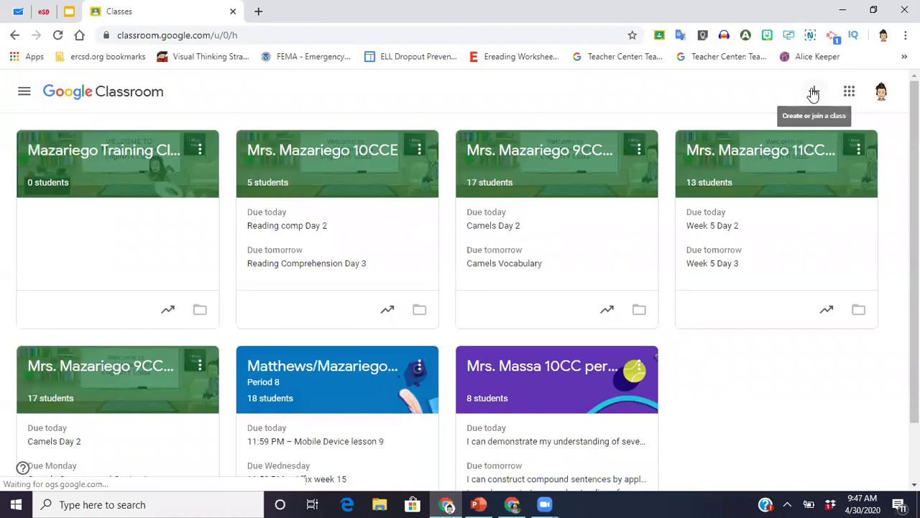
# - Start a new class named with the teacher's surname plus 'Youtube Video', capitalising 'Video'
pyautogui.click(813, 93)
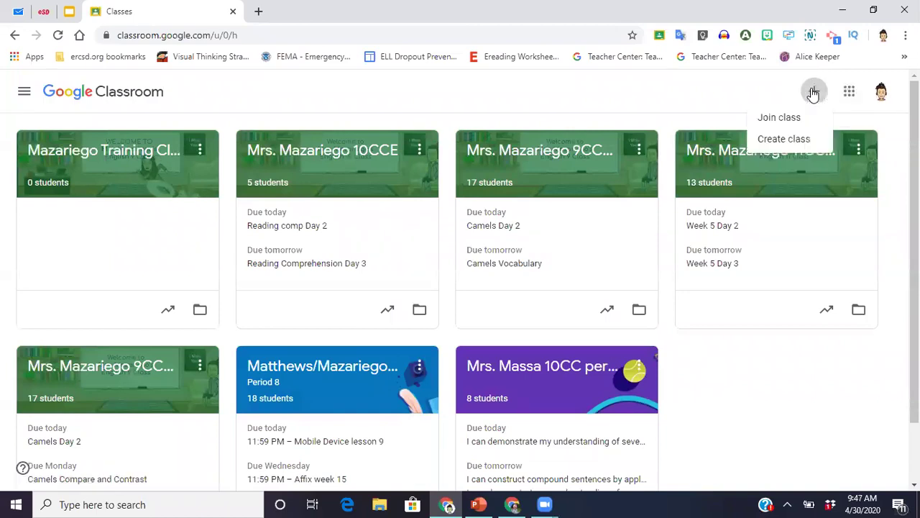
pyautogui.click(766, 144)
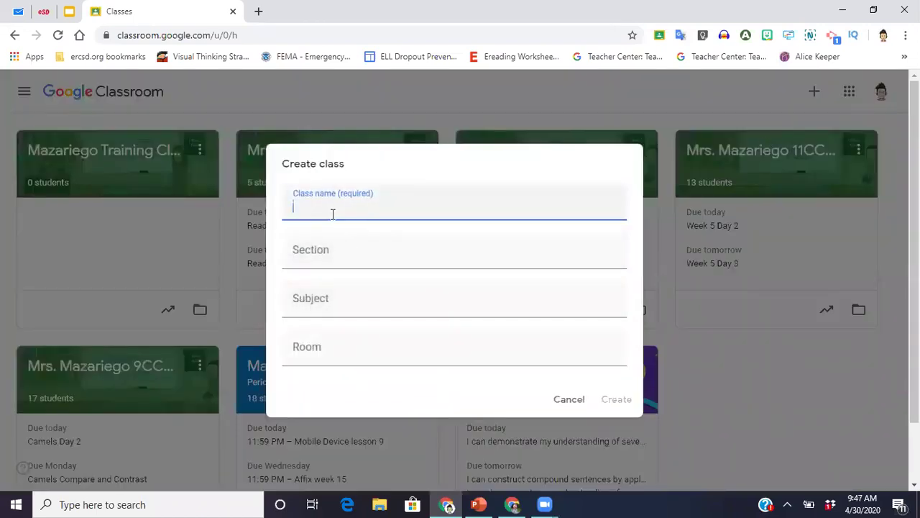
pyautogui.write('Maza')
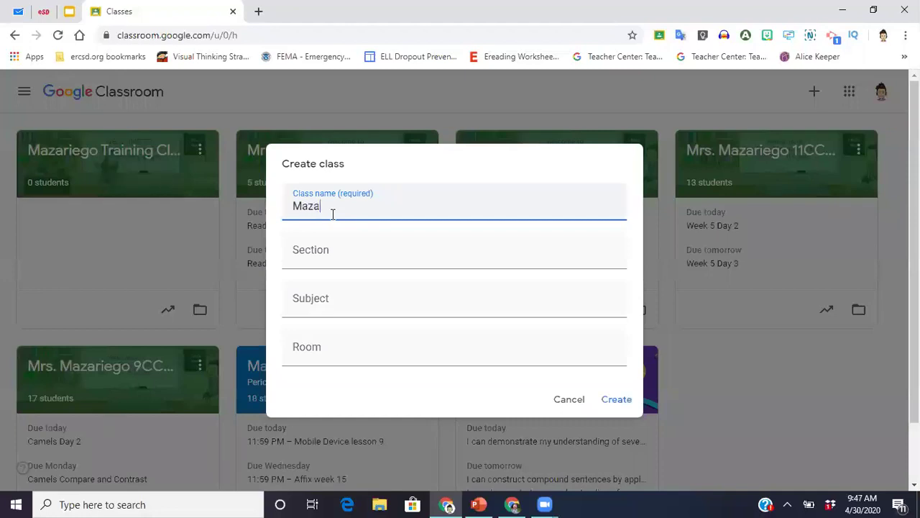
pyautogui.write('riego Y')
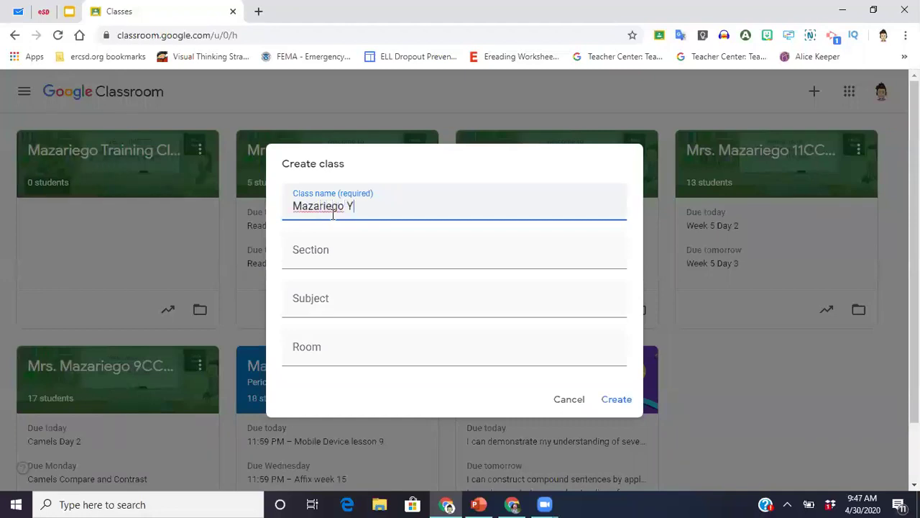
pyautogui.write('outube ')
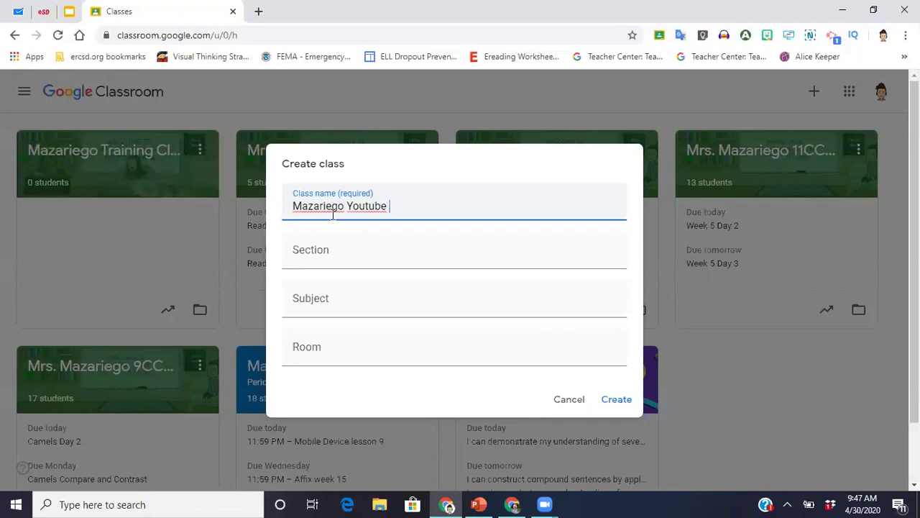
pyautogui.write('video')
pyautogui.press('Left')
pyautogui.press('Left')
pyautogui.press('Left')
pyautogui.press('Left')
pyautogui.press('Left')
pyautogui.press('BackSpace')
pyautogui.write('V')
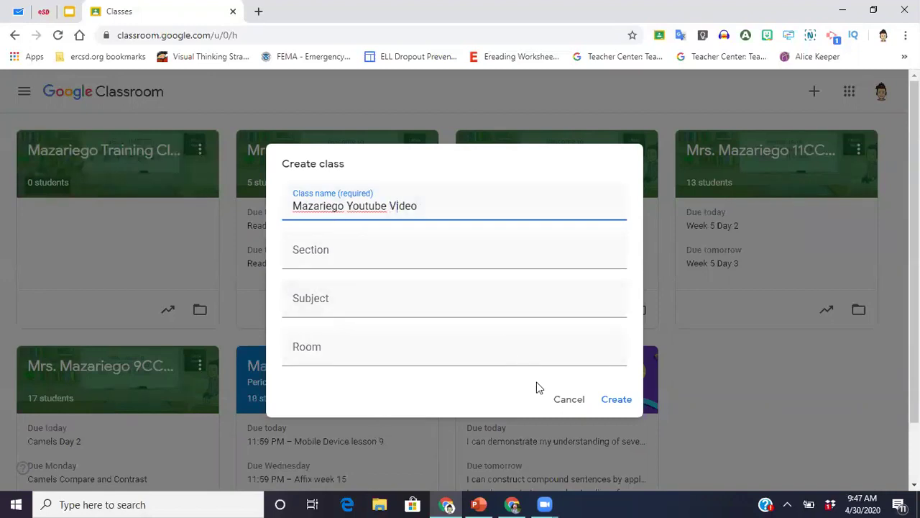
# - Confirm class creation and let the class Stream page with its class code load
pyautogui.click(623, 401)
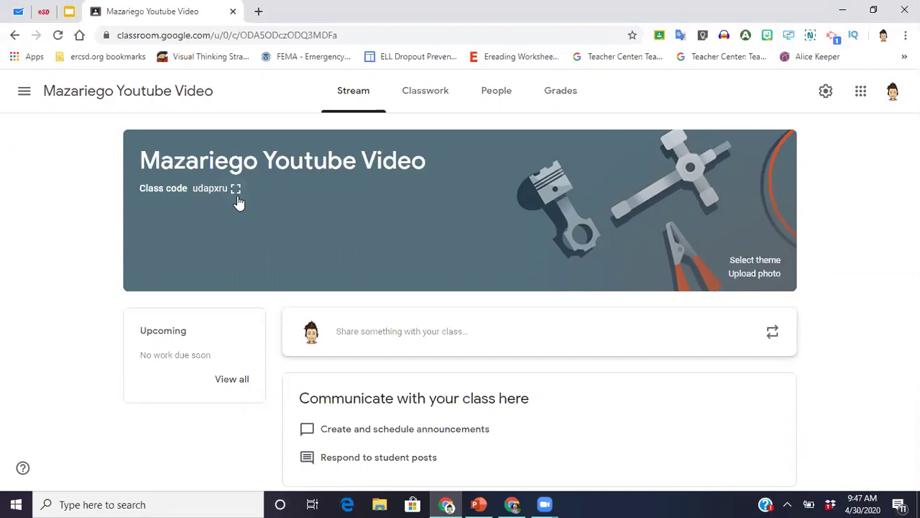
pyautogui.click(496, 95)
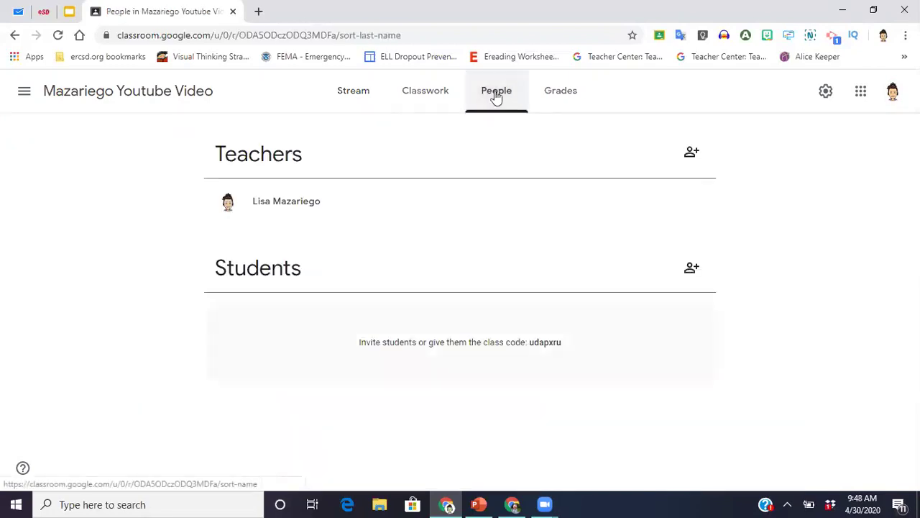
pyautogui.click(690, 267)
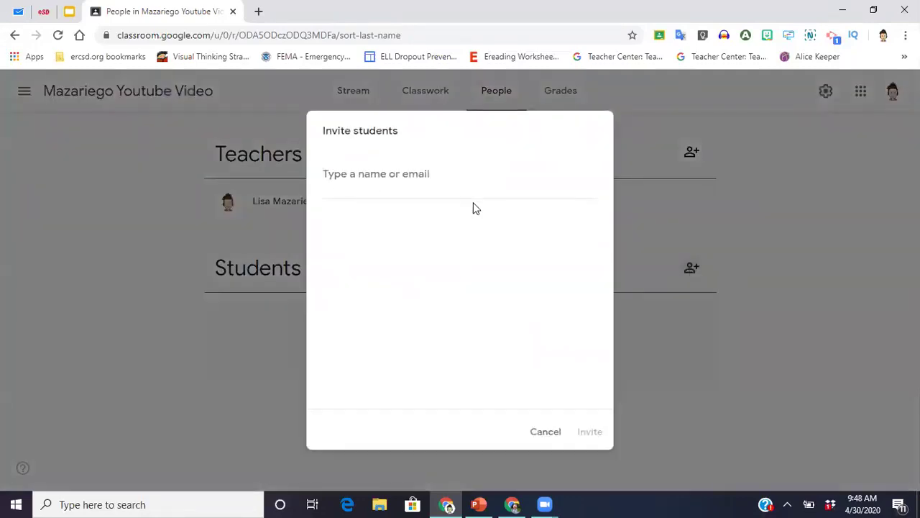
pyautogui.click(548, 433)
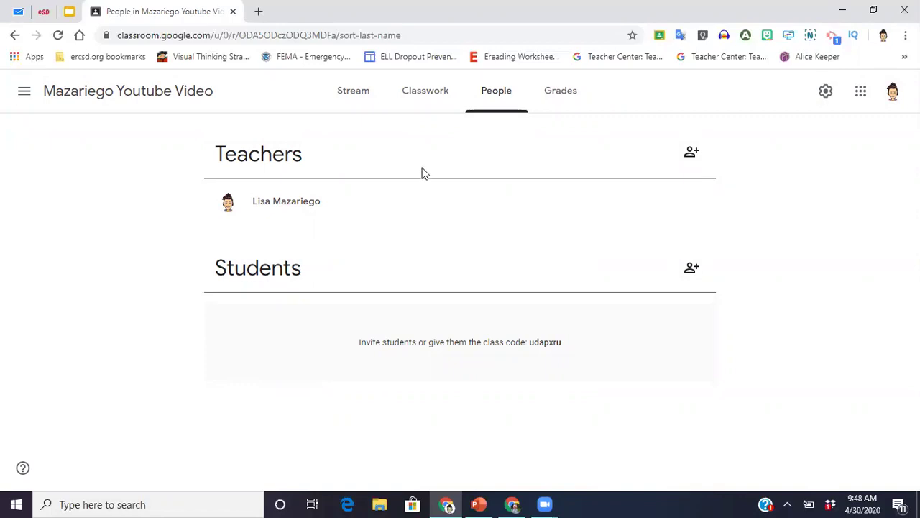
pyautogui.click(360, 97)
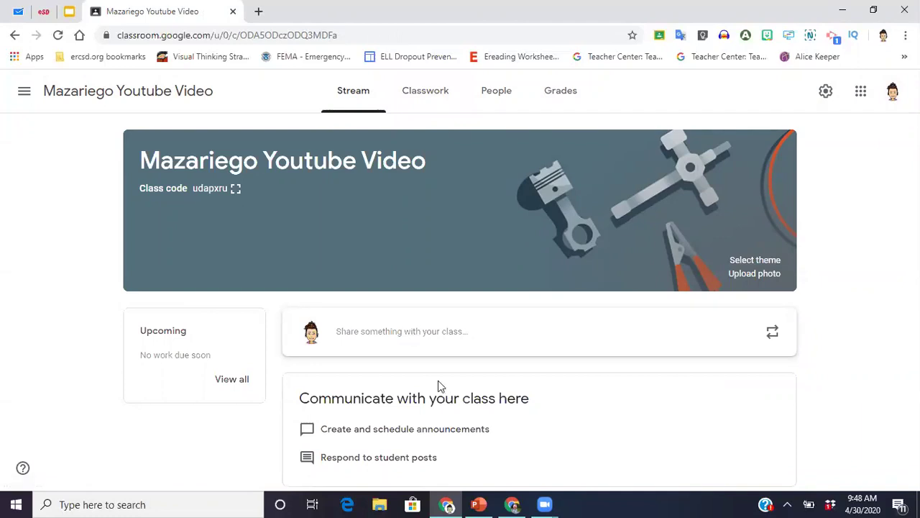
# - Begin a class post and confirm it targets this class and All students
pyautogui.click(383, 338)
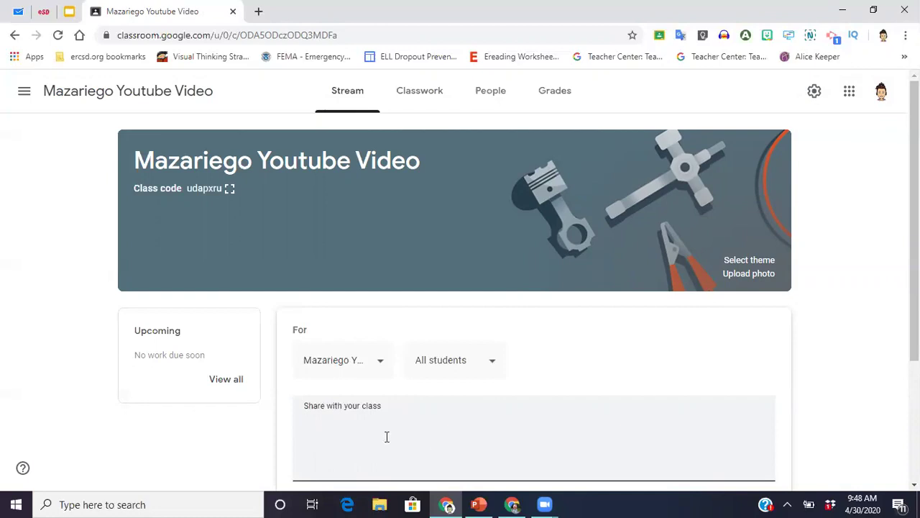
pyautogui.click(383, 367)
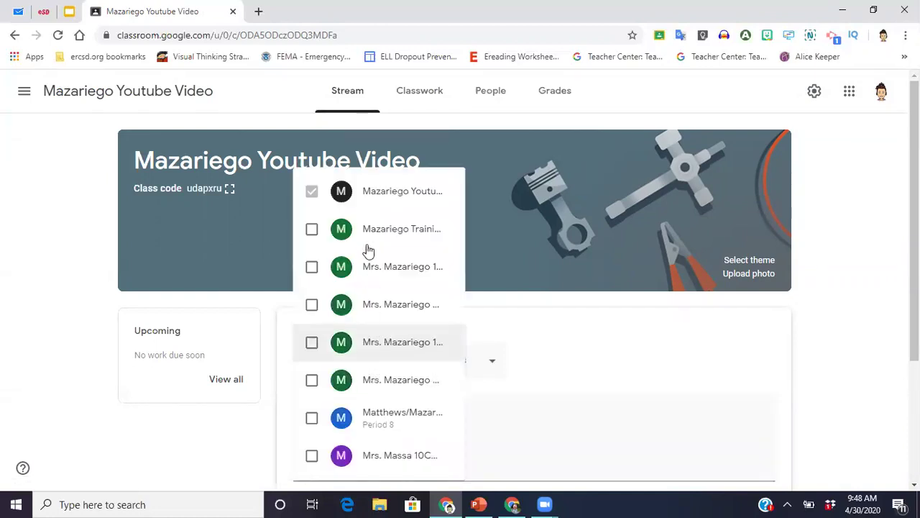
pyautogui.click(584, 358)
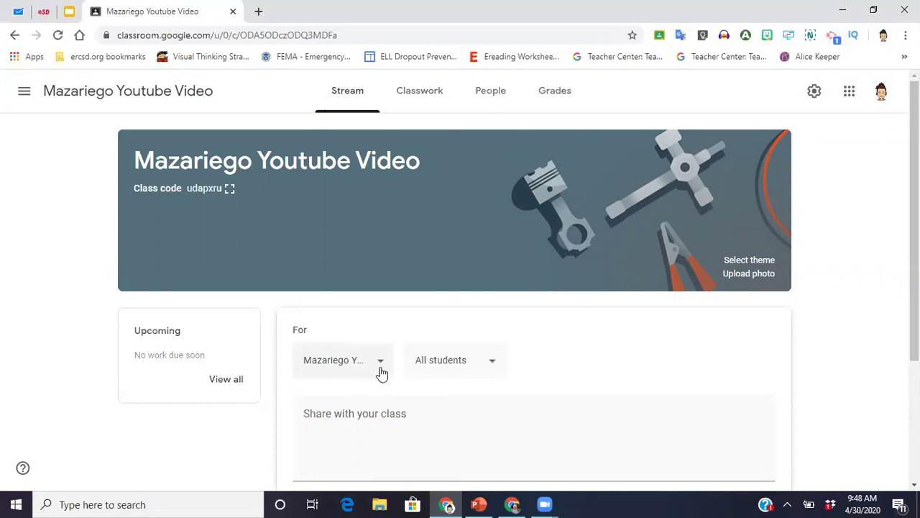
pyautogui.click(494, 367)
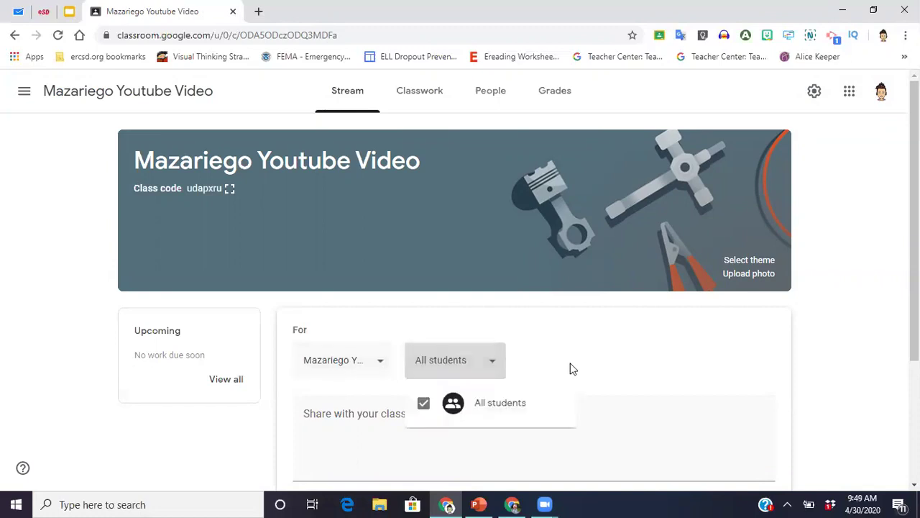
pyautogui.click(611, 346)
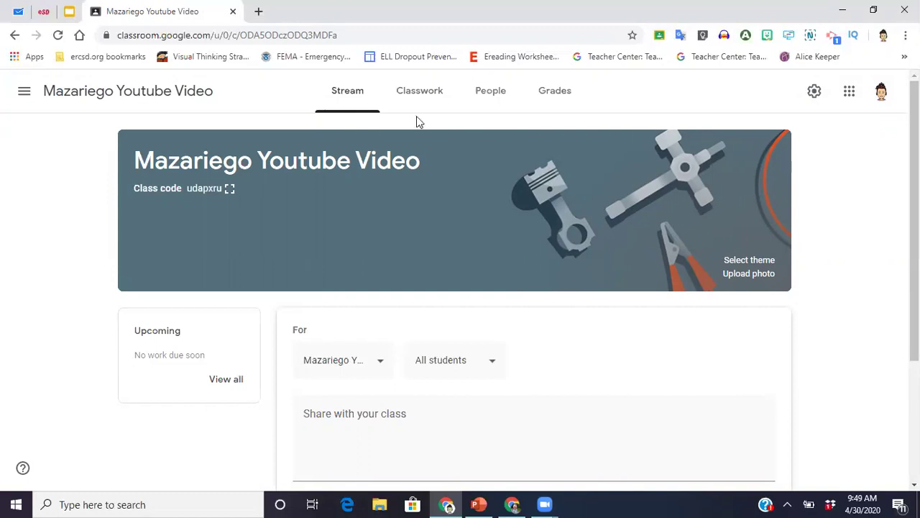
# - Start a new Assignment from the class's Classwork page
pyautogui.click(422, 97)
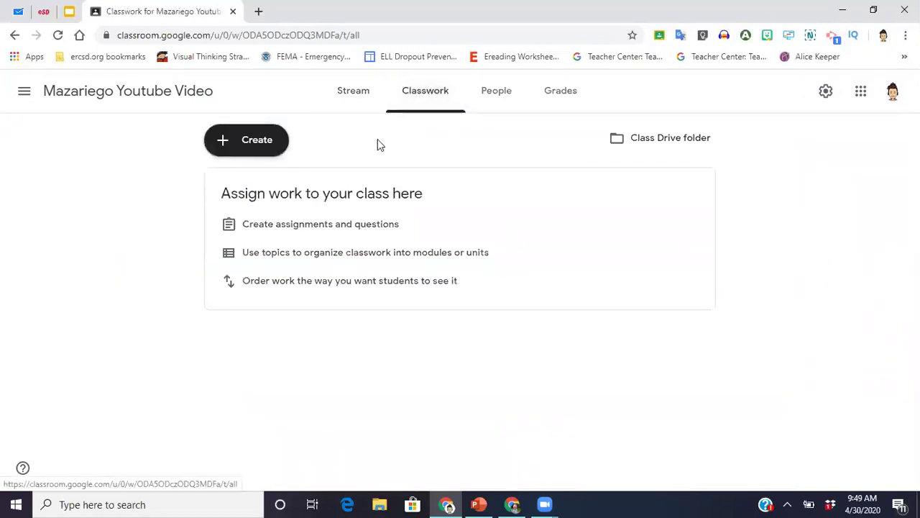
pyautogui.click(258, 146)
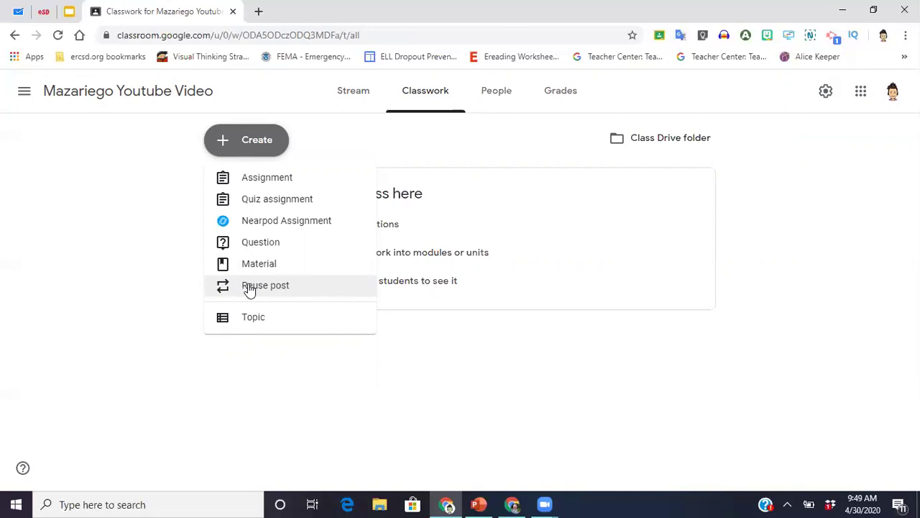
pyautogui.click(256, 184)
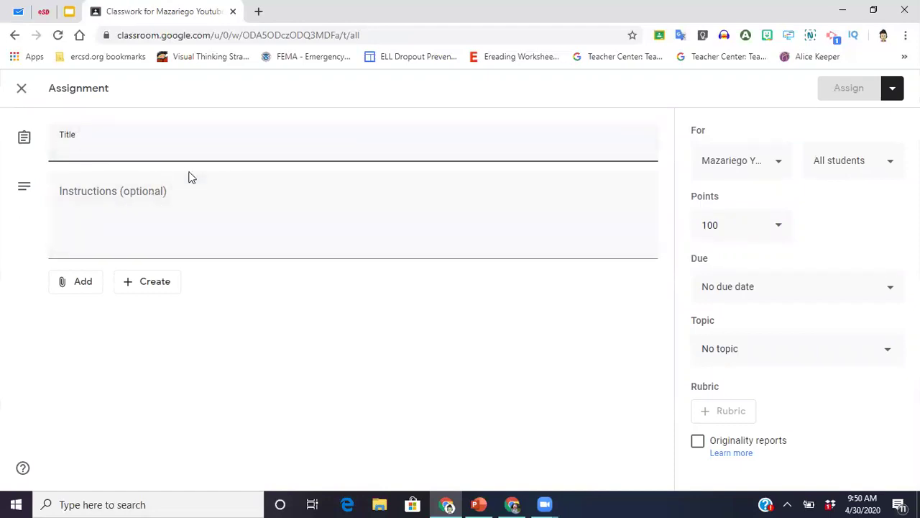
# - Look through the Create and Add attachment options without choosing any
pyautogui.click(148, 289)
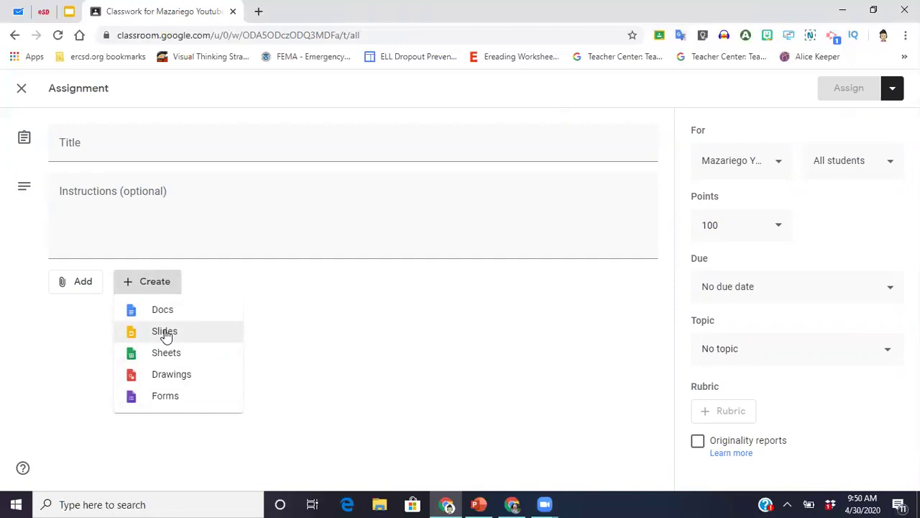
pyautogui.click(85, 335)
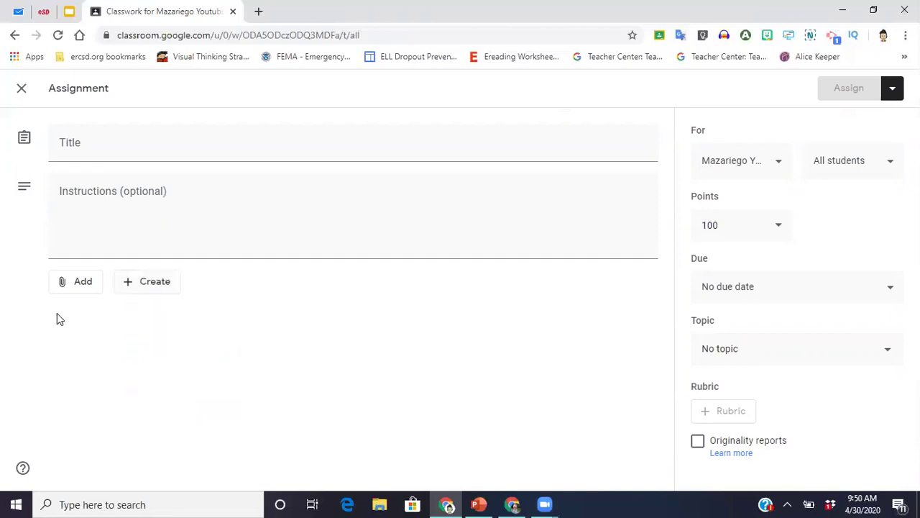
pyautogui.click(70, 289)
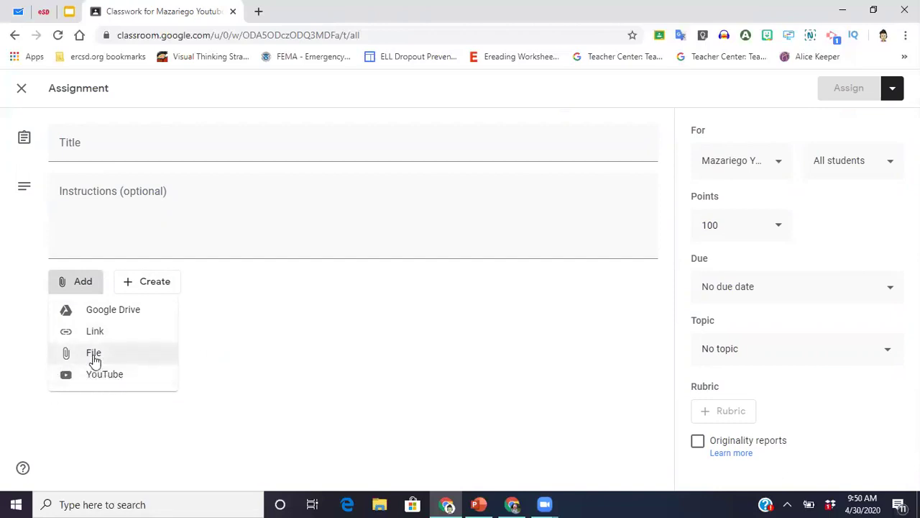
pyautogui.click(118, 140)
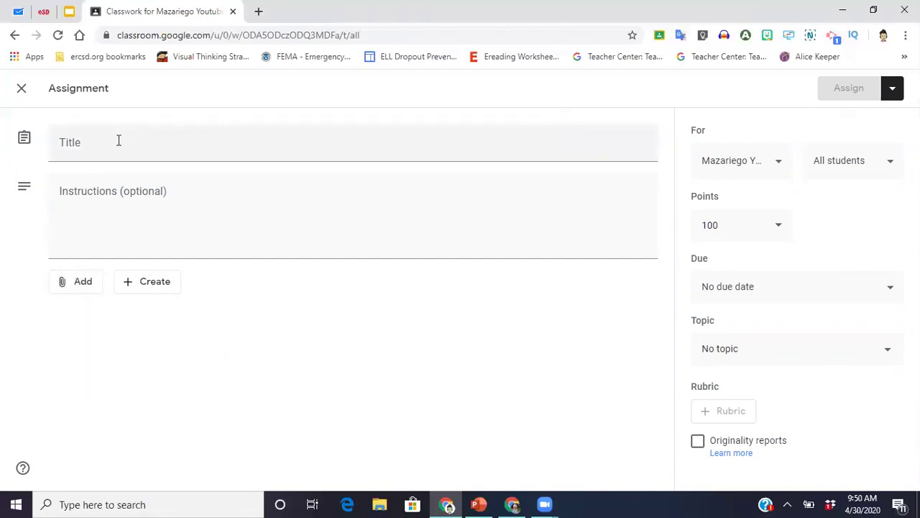
# - Title the assignment 'Test' with the instructions 'Complete Exam'
pyautogui.click(70, 144)
pyautogui.write('T')
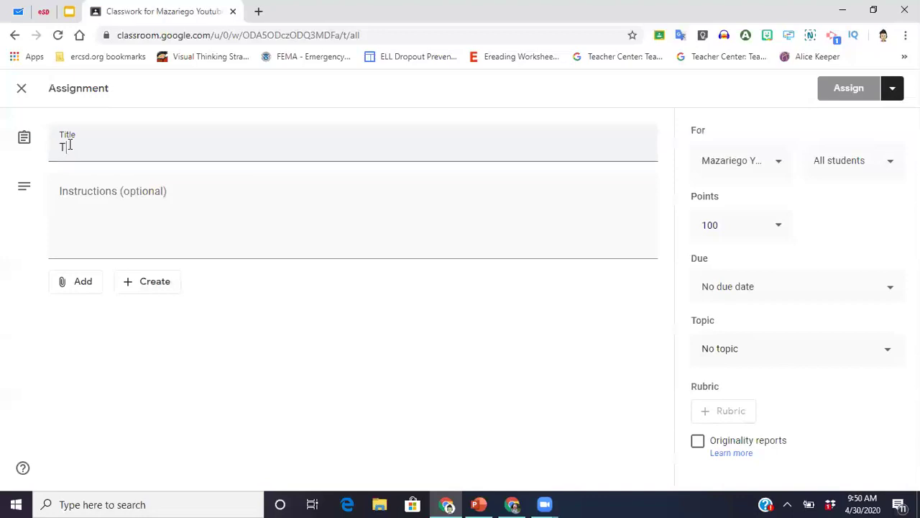
pyautogui.write('est')
pyautogui.click(85, 203)
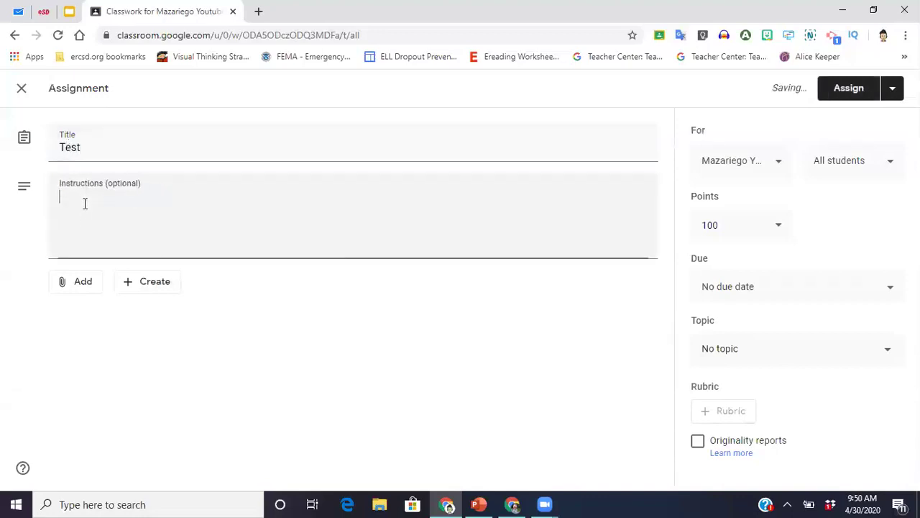
pyautogui.write('Complete')
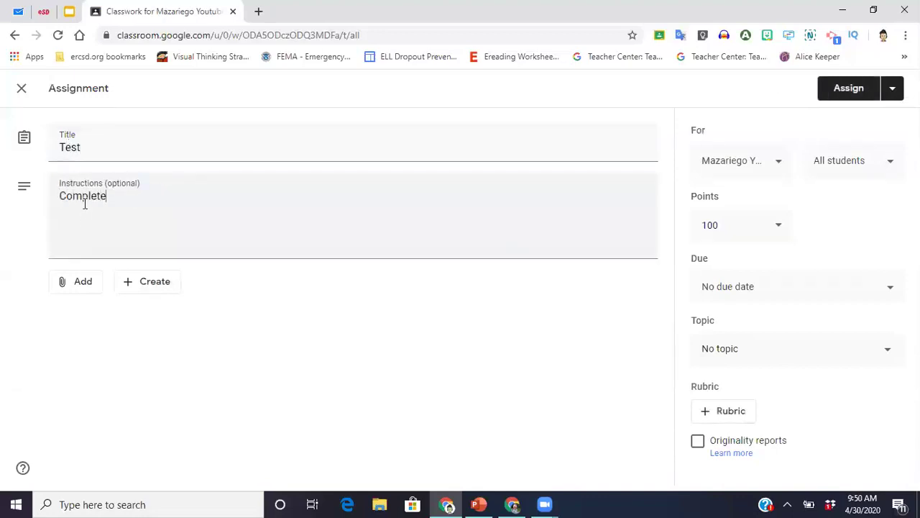
pyautogui.write(' Exam')
# - Attach the 'Movie Night' Google Slides file from the Drive picker's Recent files
pyautogui.click(81, 284)
pyautogui.click(101, 314)
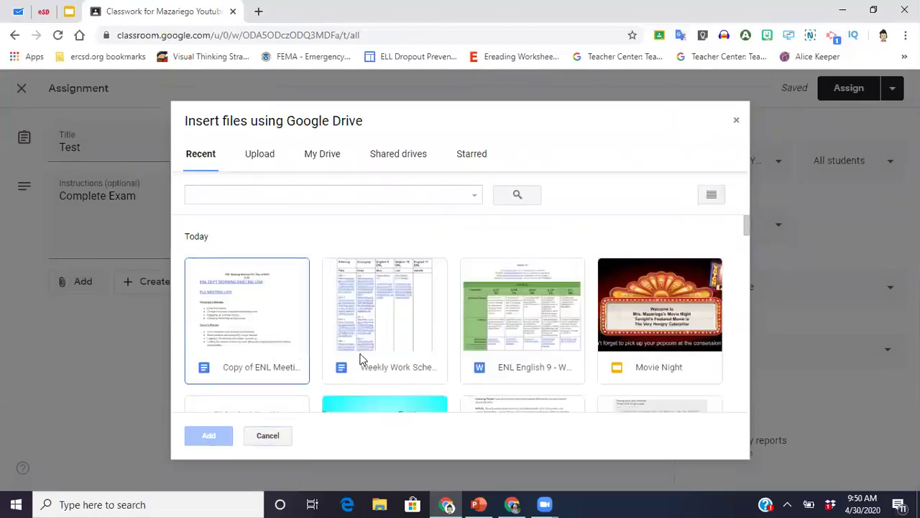
pyautogui.doubleClick(657, 368)
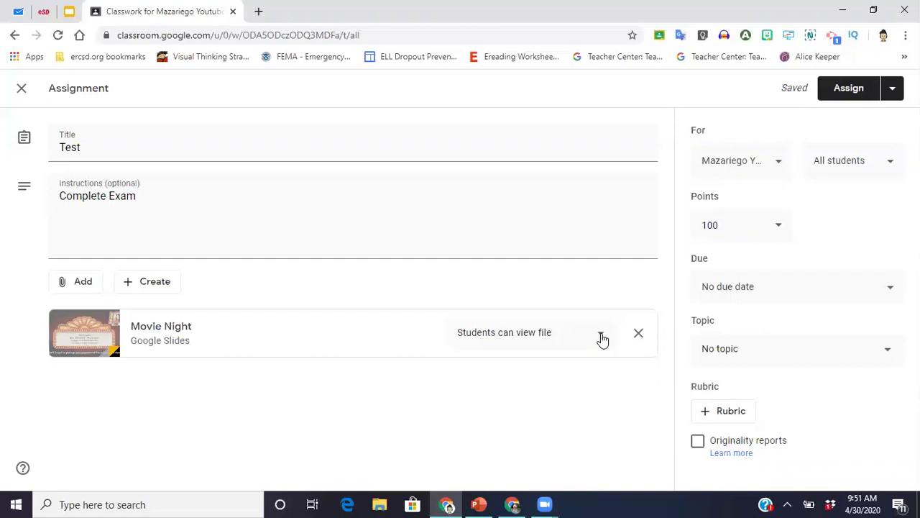
pyautogui.click(601, 338)
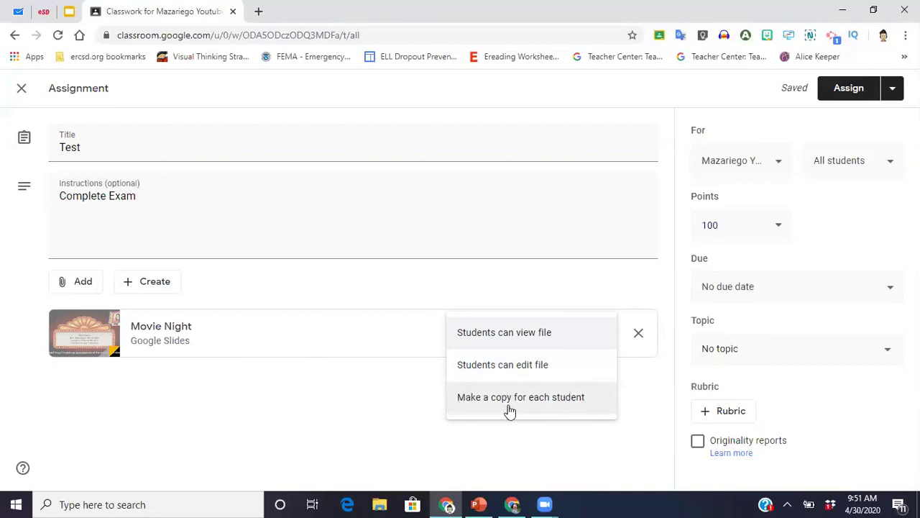
pyautogui.click(402, 407)
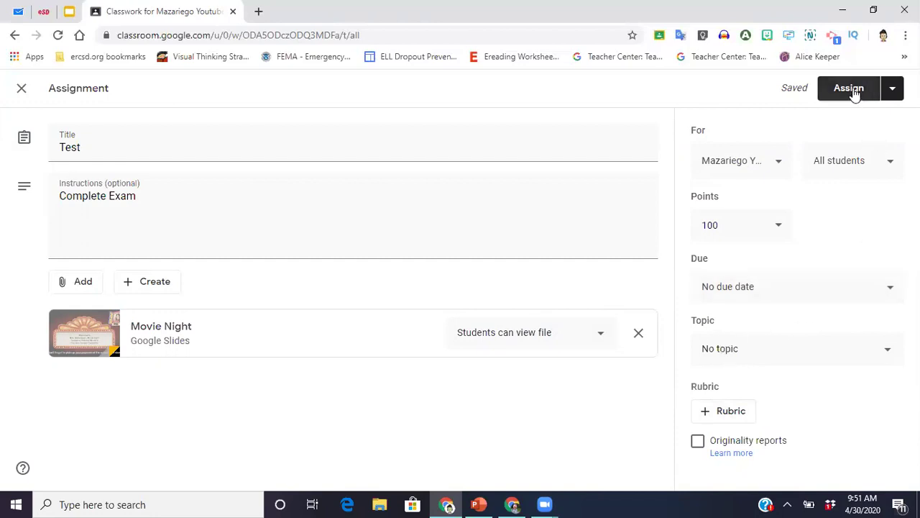
# - Review the Assign dropdown options, then post the Test assignment to the class
pyautogui.click(893, 92)
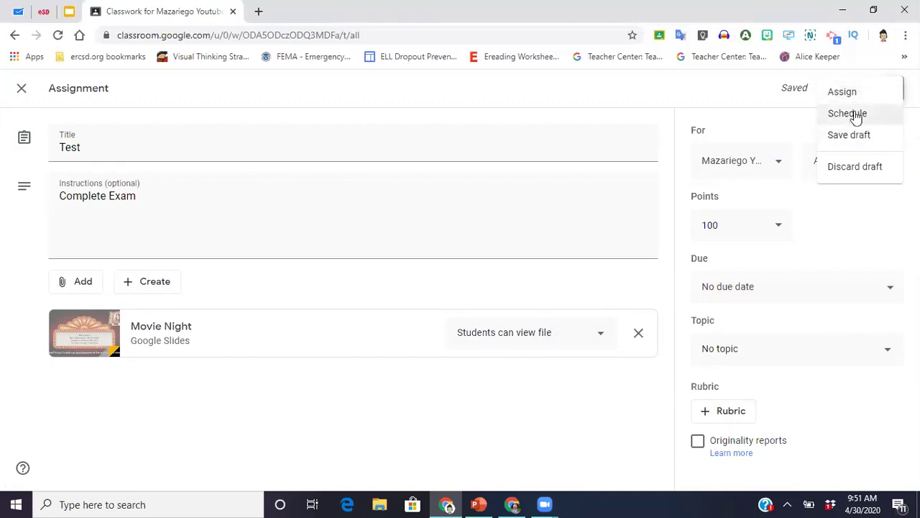
pyautogui.click(737, 95)
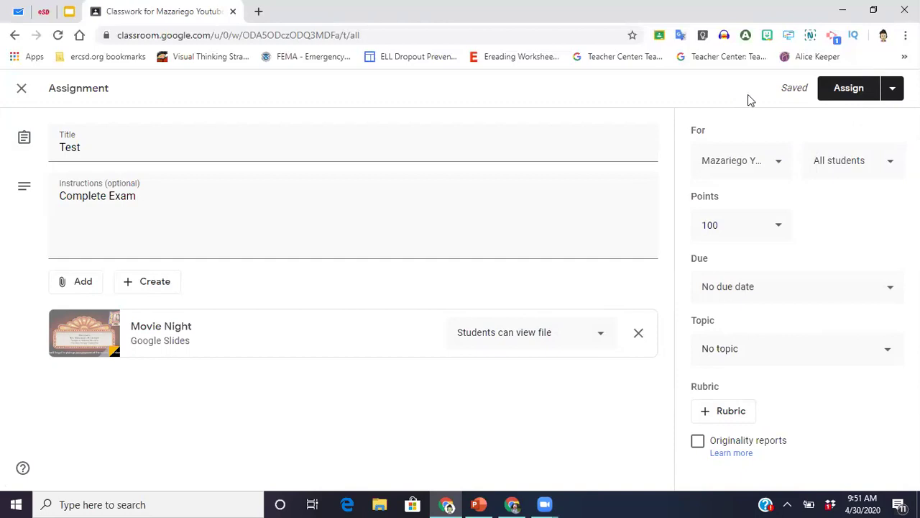
pyautogui.click(842, 93)
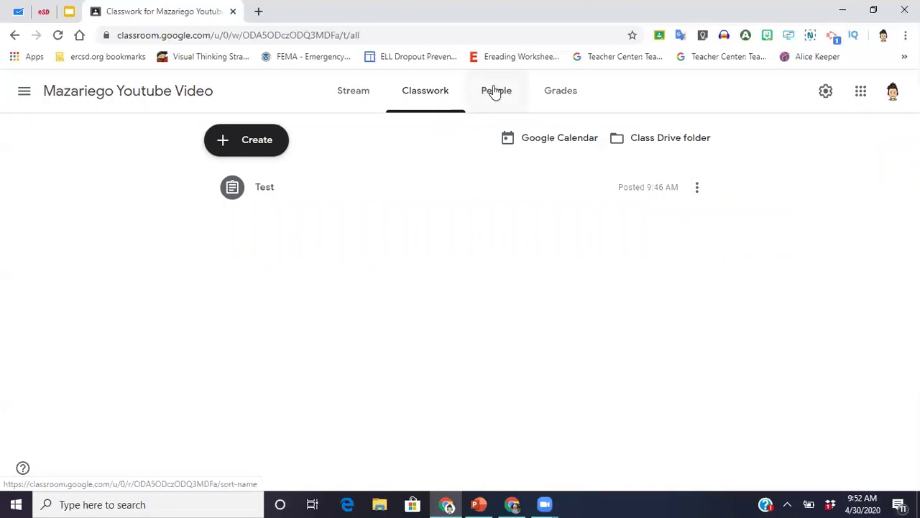
# - Glance at the Grades page, then return to the class Stream showing the Test post
pyautogui.click(552, 93)
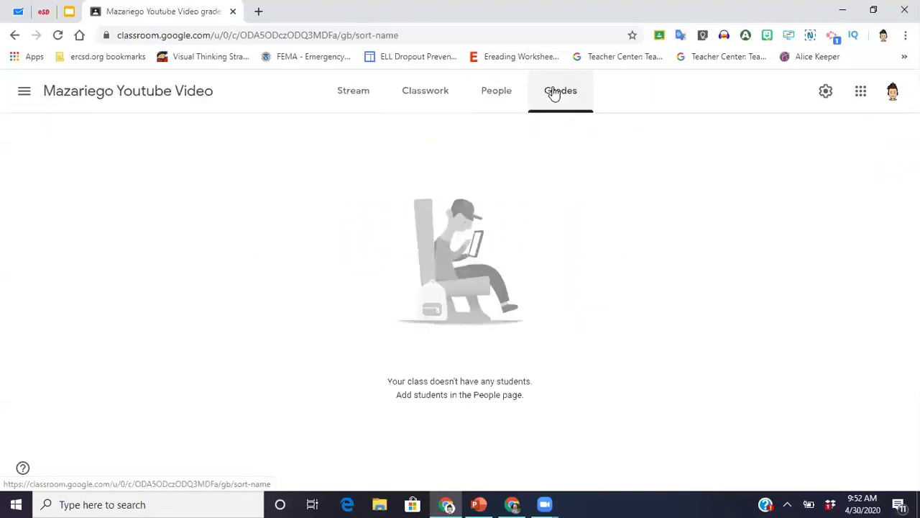
pyautogui.click(358, 97)
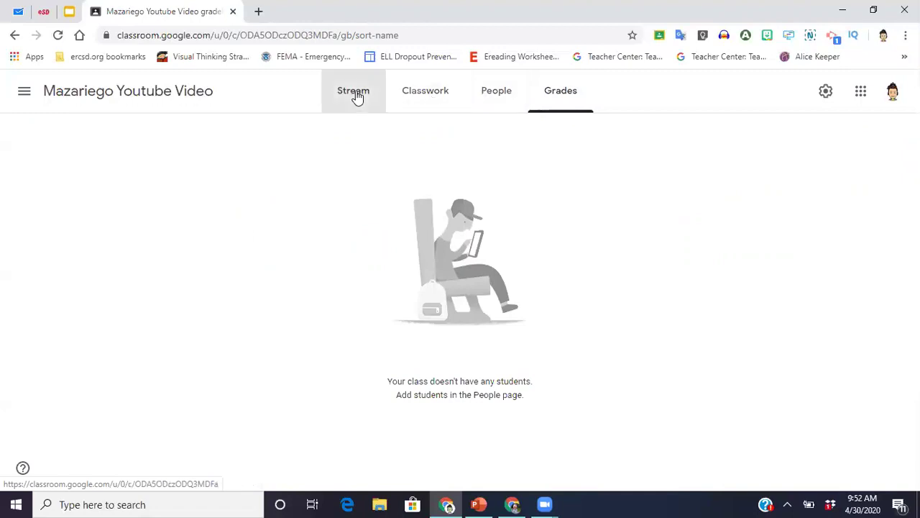